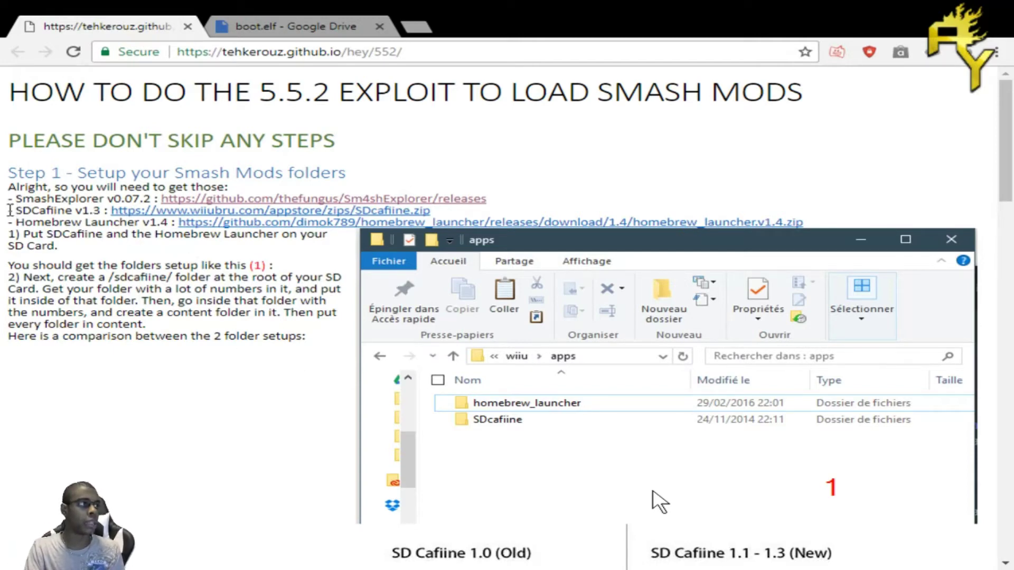
Highlight the SDCafiine v1.3 and Homebrew Launcher download lines on the web page
{"action": "left_click_drag", "start_coordinate": [7, 211], "coordinate": [462, 217]}
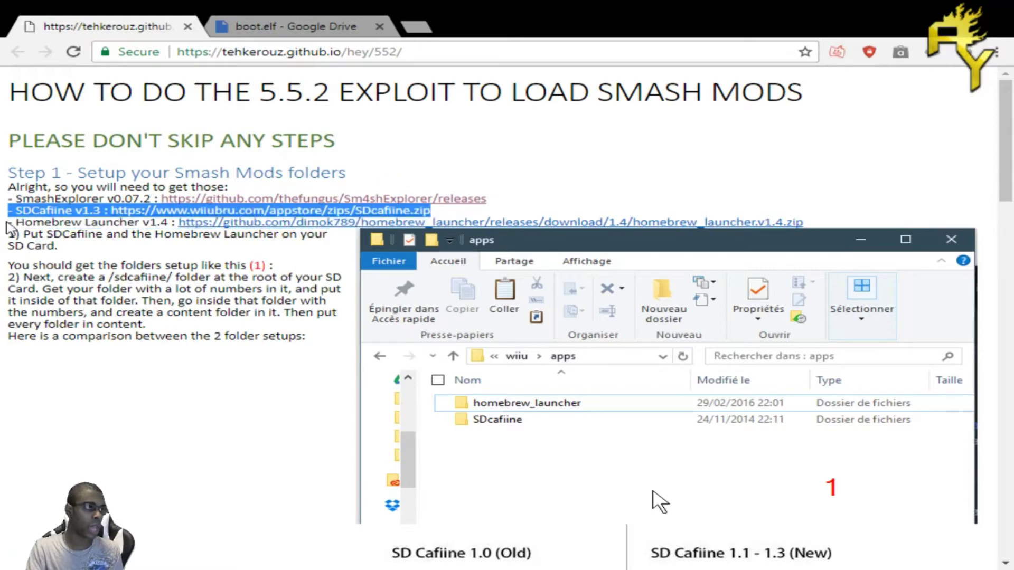
{"action": "left_click_drag", "start_coordinate": [8, 221], "coordinate": [818, 224]}
{"action": "left_click", "coordinate": [190, 443]}
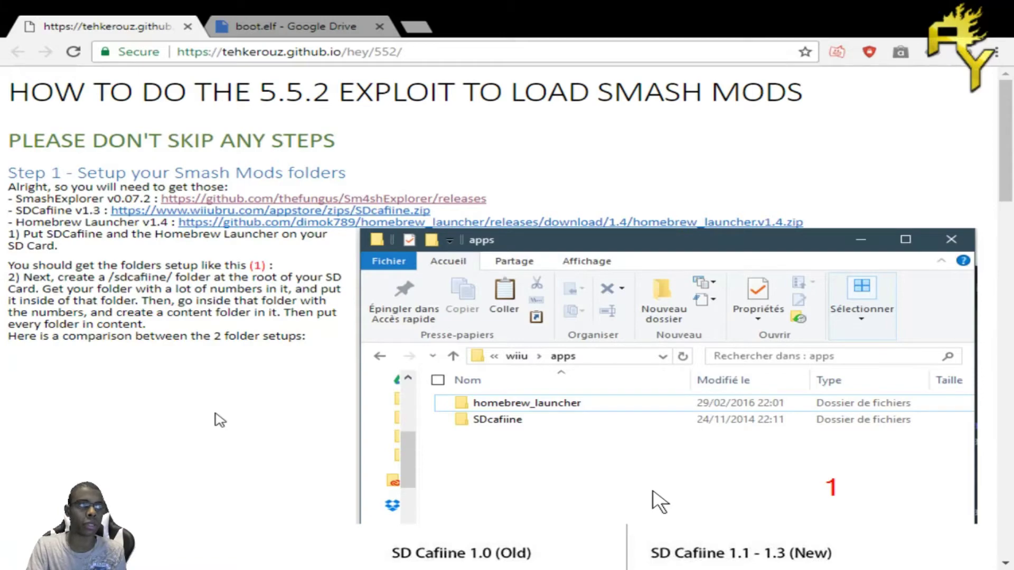
{"action": "scroll", "coordinate": [208, 423], "scroll_direction": "down", "scroll_amount": 5}
{"action": "scroll", "coordinate": [208, 423], "scroll_direction": "up", "scroll_amount": 5}
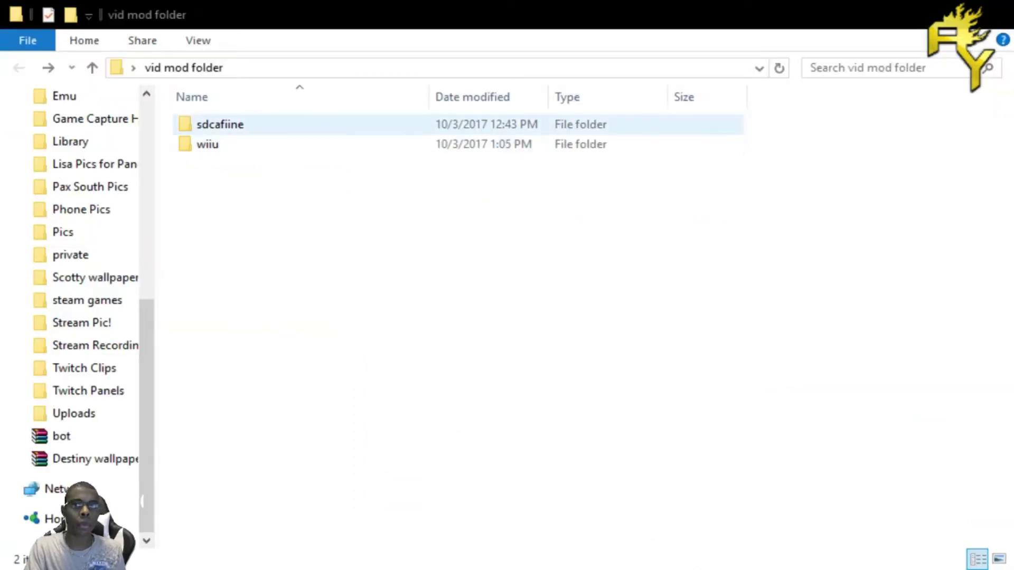
{"action": "double_click", "coordinate": [214, 129]}
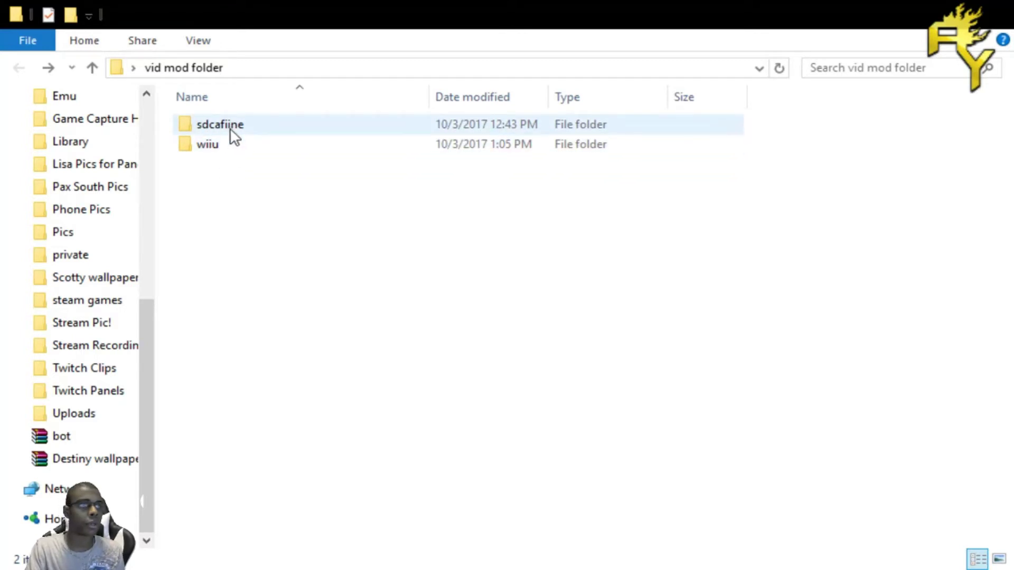
{"action": "double_click", "coordinate": [230, 131]}
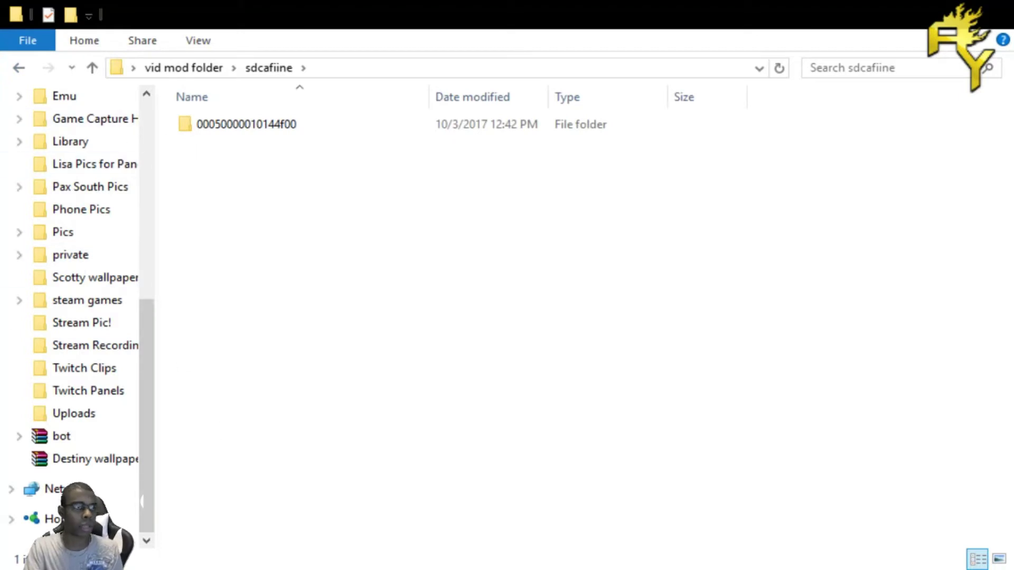
{"action": "left_click", "coordinate": [256, 126]}
{"action": "double_click", "coordinate": [256, 124]}
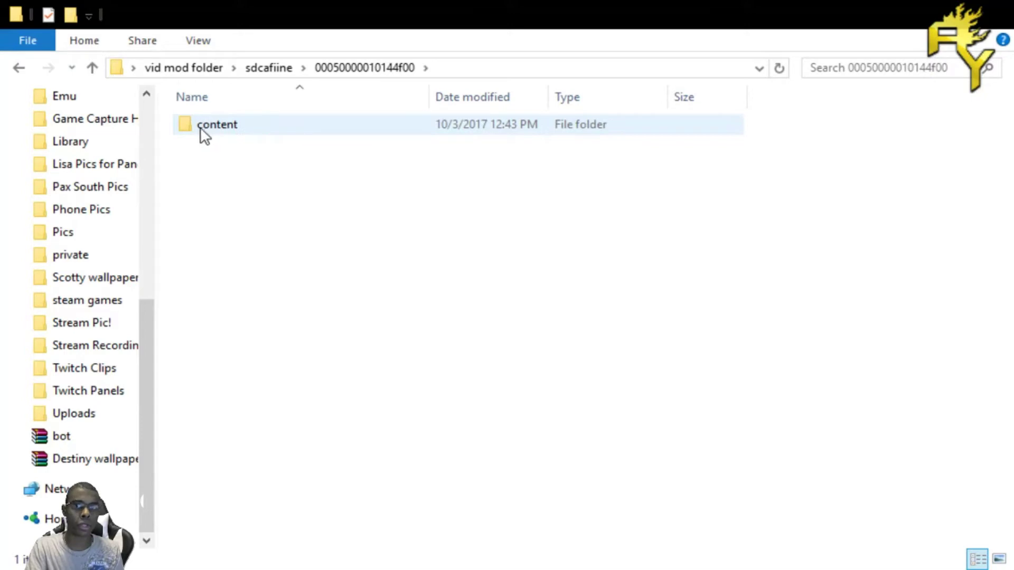
{"action": "double_click", "coordinate": [268, 128]}
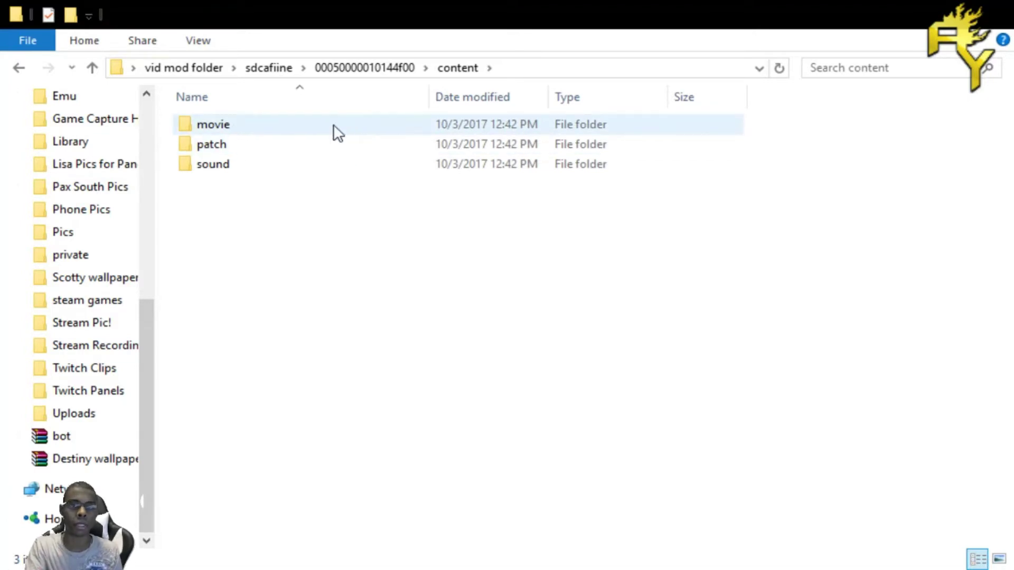
{"action": "double_click", "coordinate": [255, 148]}
{"action": "left_click", "coordinate": [19, 67]}
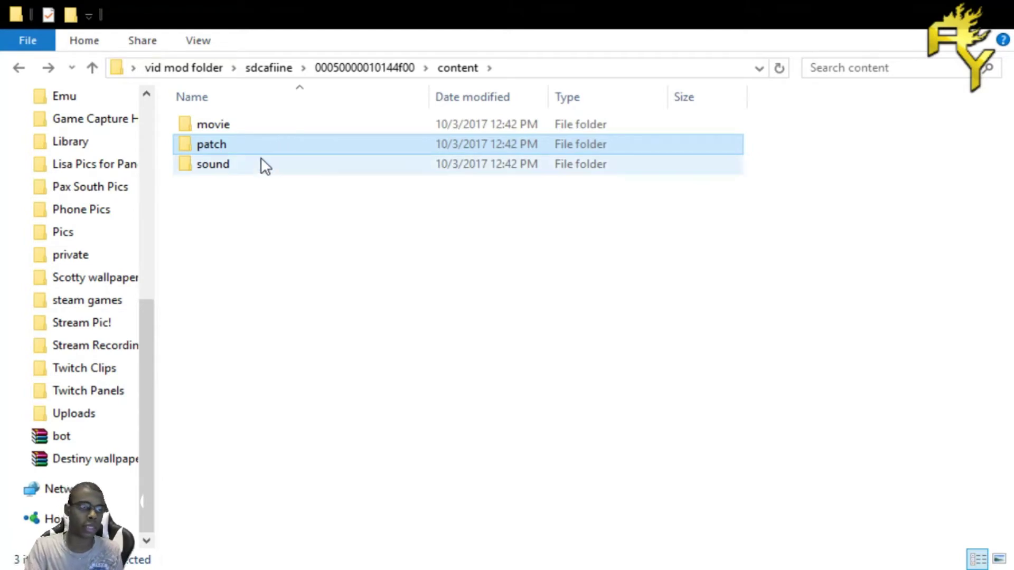
{"action": "left_click", "coordinate": [258, 171]}
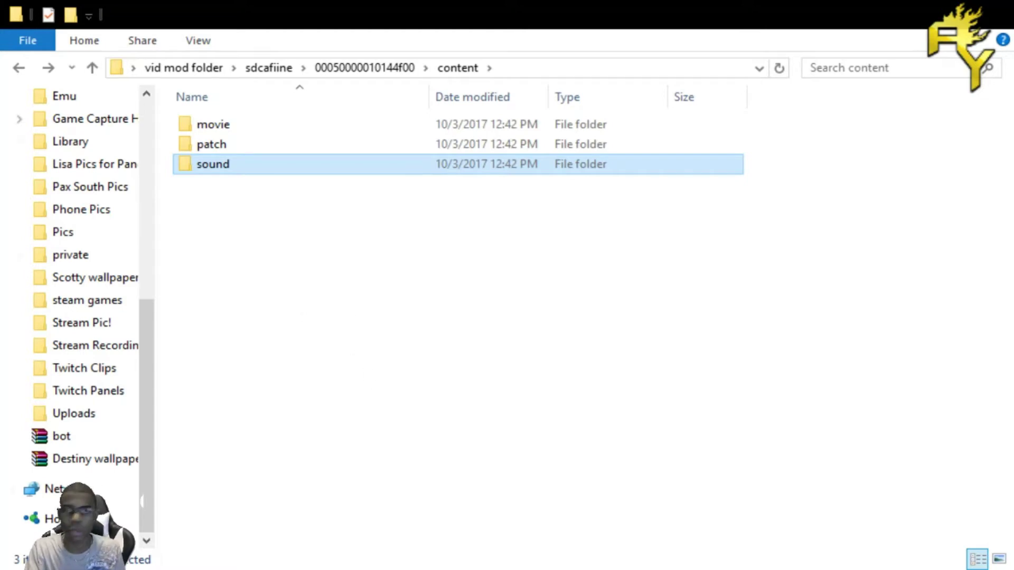
Go back to the vid mod folder's top level and open wiiu > apps
{"action": "left_click", "coordinate": [19, 67]}
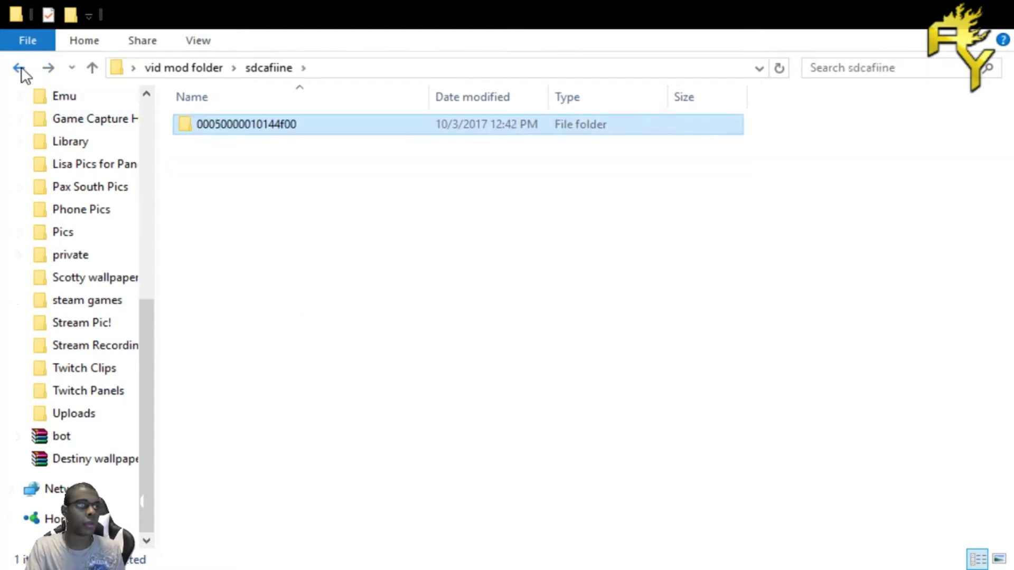
{"action": "left_click", "coordinate": [19, 68]}
{"action": "left_click", "coordinate": [228, 146]}
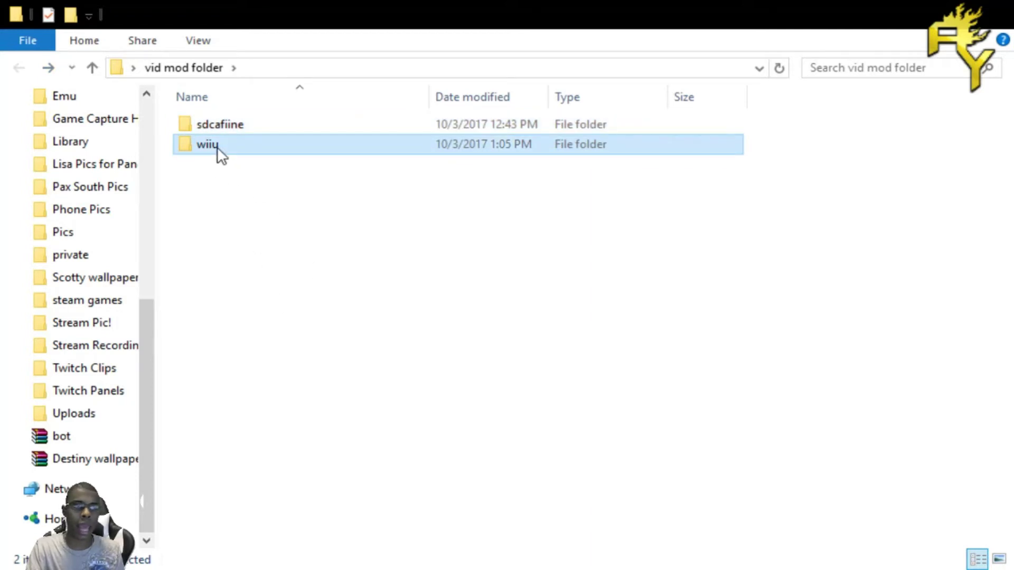
{"action": "double_click", "coordinate": [237, 151]}
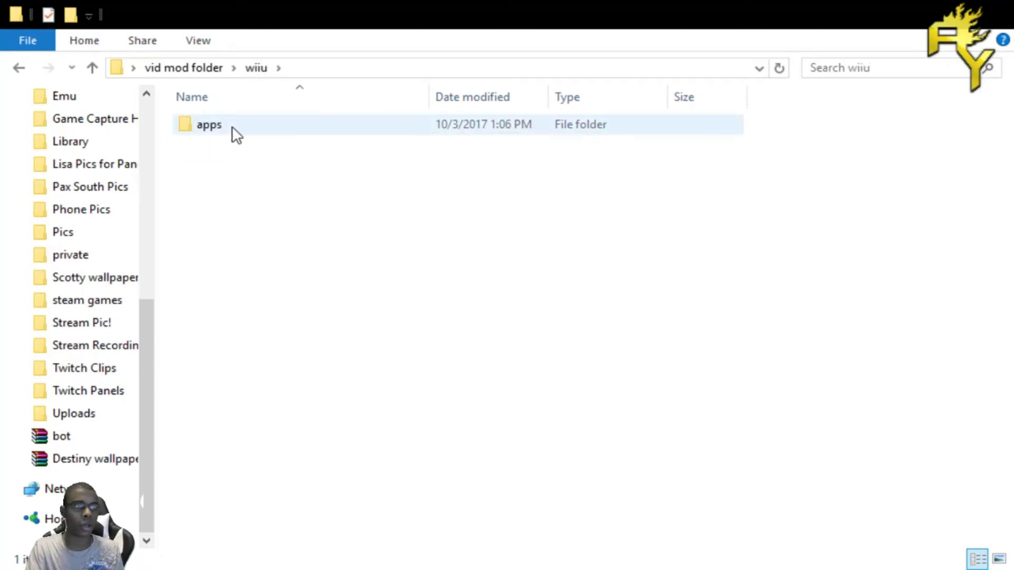
{"action": "left_click", "coordinate": [217, 125]}
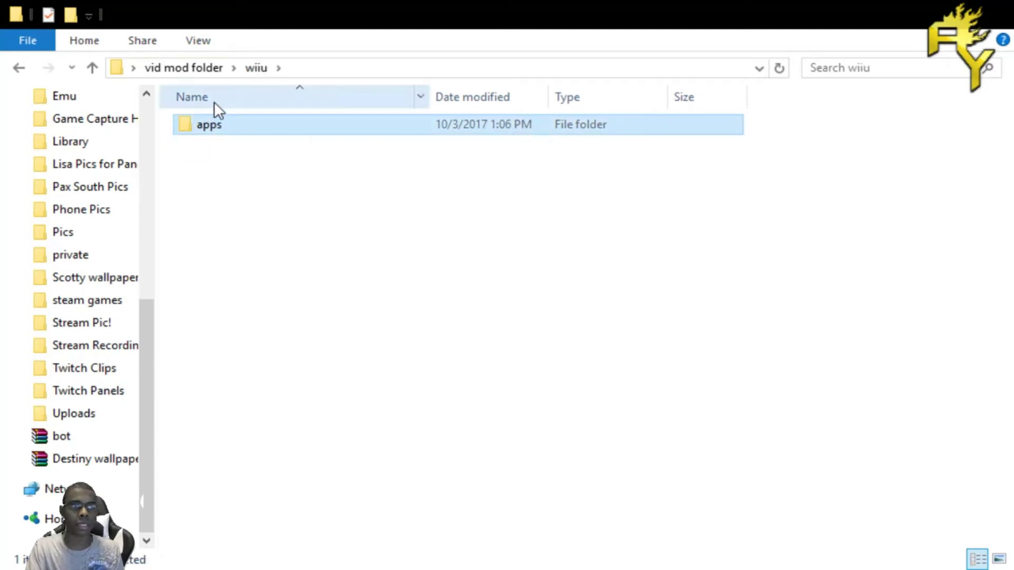
{"action": "double_click", "coordinate": [237, 127]}
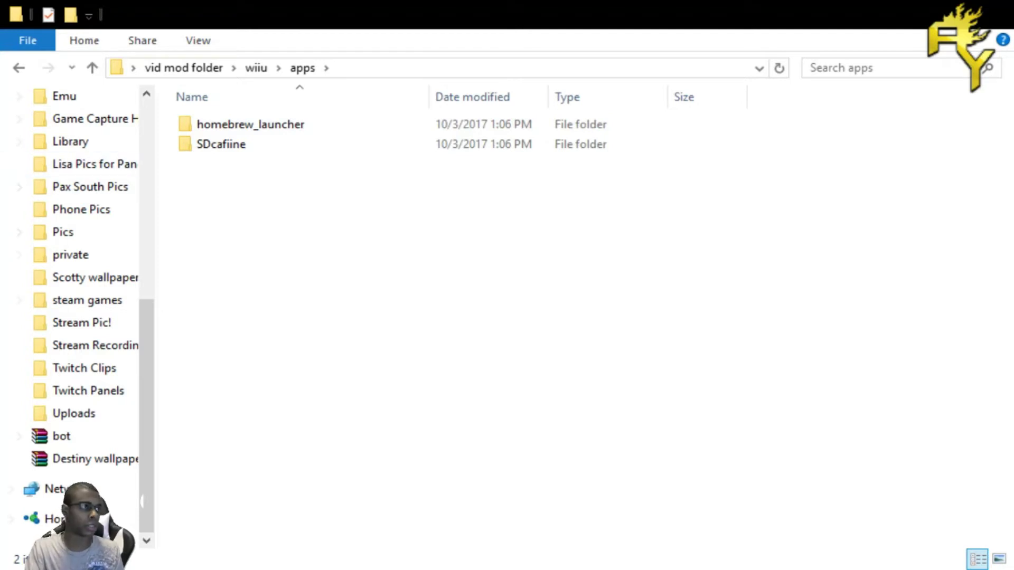
Inspect the homebrew_launcher and SDcafiine folders, then return to the top of vid mod folder
{"action": "left_click", "coordinate": [316, 132]}
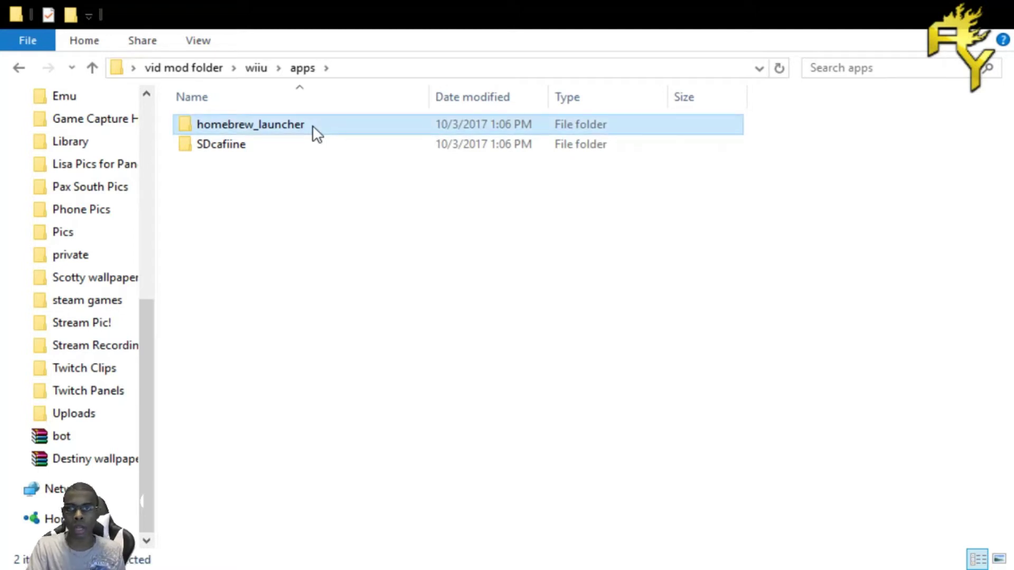
{"action": "double_click", "coordinate": [316, 132]}
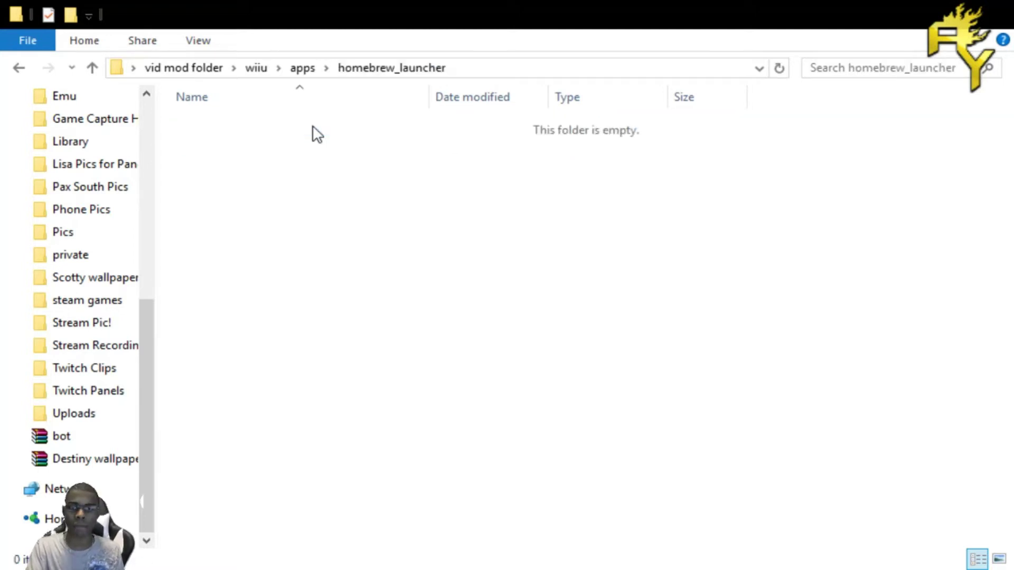
{"action": "left_click_drag", "start_coordinate": [278, 165], "coordinate": [578, 442]}
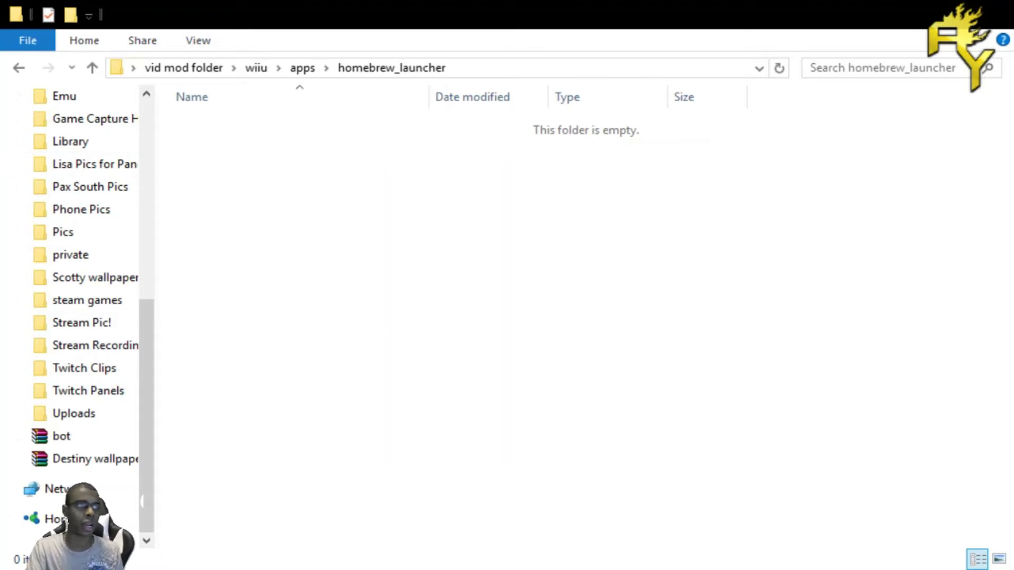
{"action": "left_click", "coordinate": [20, 67]}
{"action": "left_click_drag", "start_coordinate": [170, 109], "coordinate": [367, 157]}
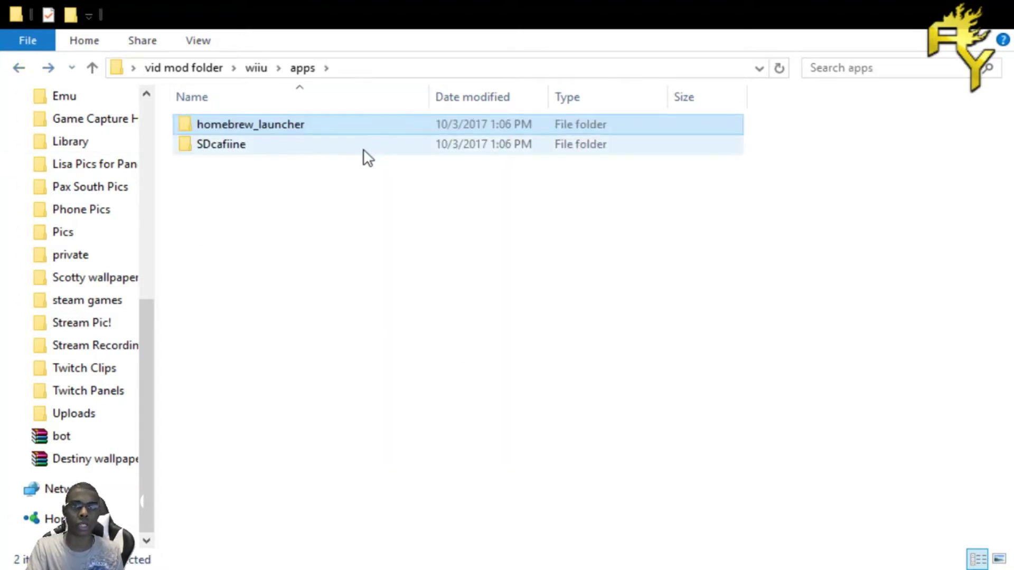
{"action": "double_click", "coordinate": [291, 152]}
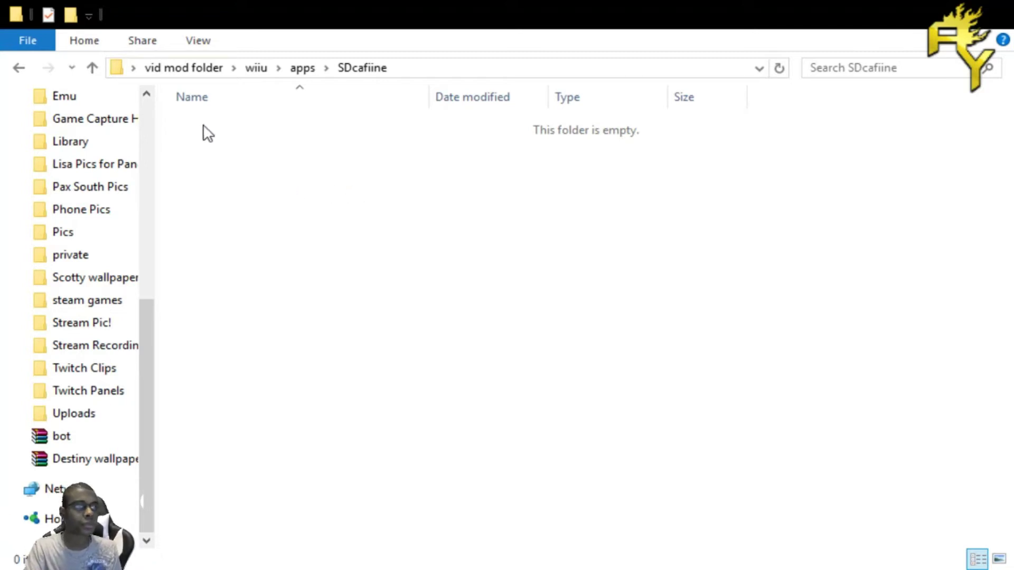
{"action": "left_click", "coordinate": [20, 67]}
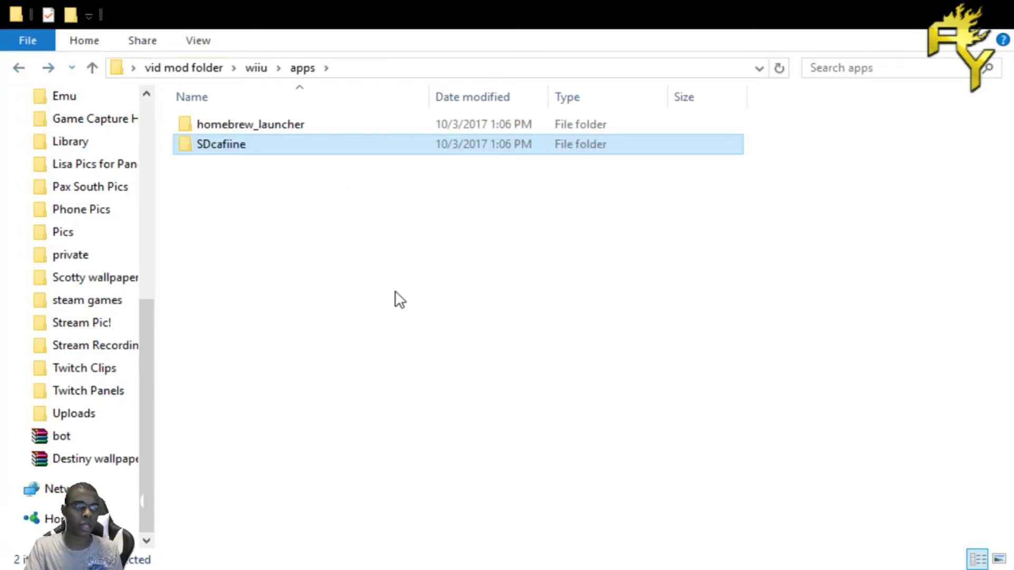
{"action": "left_click", "coordinate": [16, 64]}
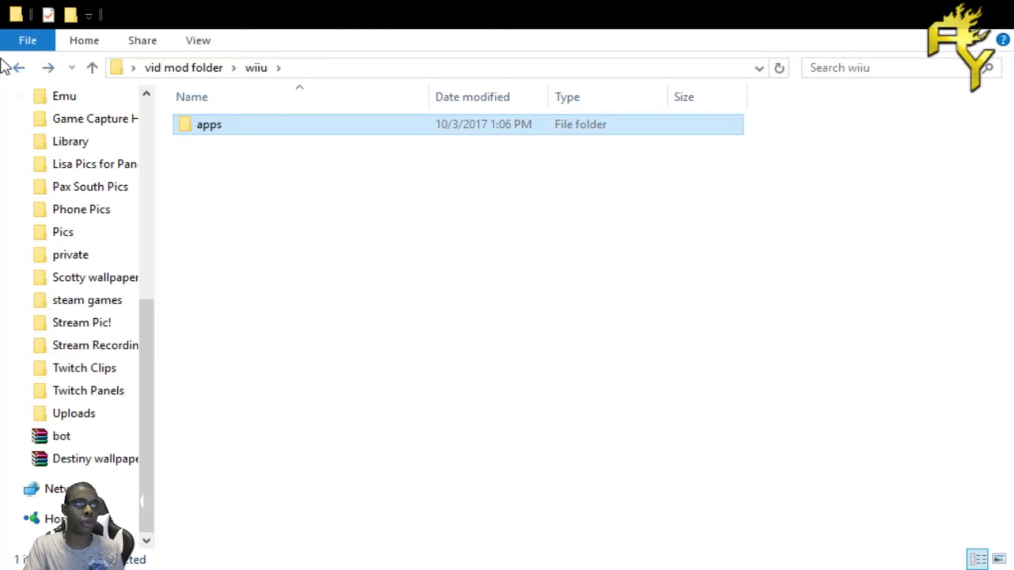
{"action": "left_click", "coordinate": [18, 65]}
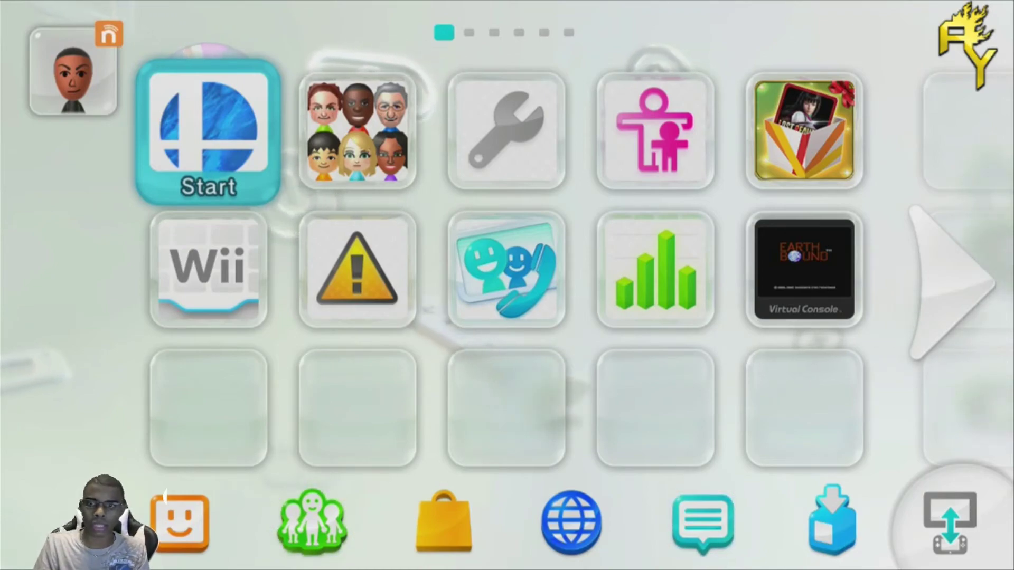
Swap the TV view to the Wara Wara Plaza showing Miis and game tiles
{"action": "key", "text": "x"}
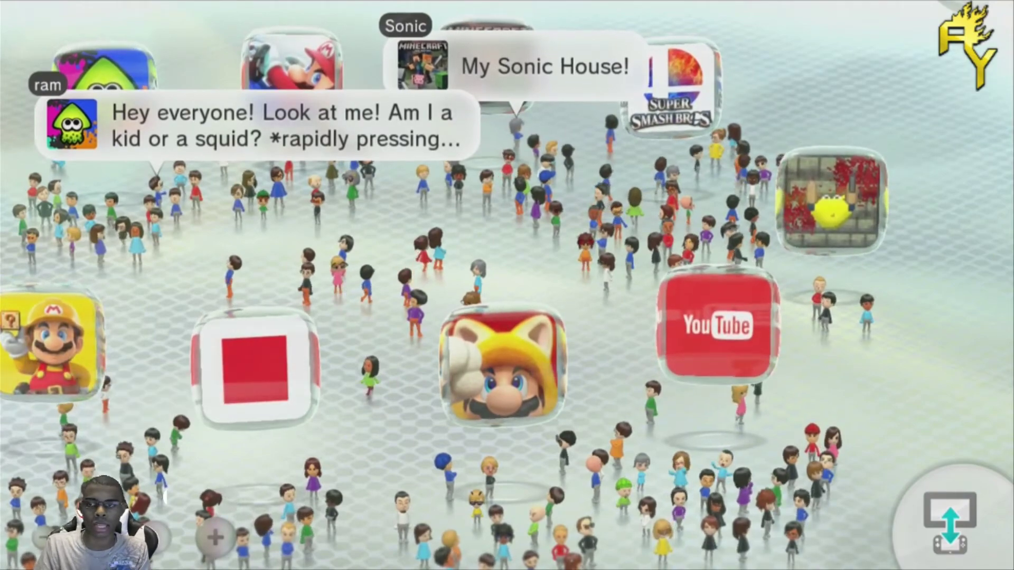
Launch the Internet Browser from the Wii U Menu
{"action": "key", "text": "Return"}
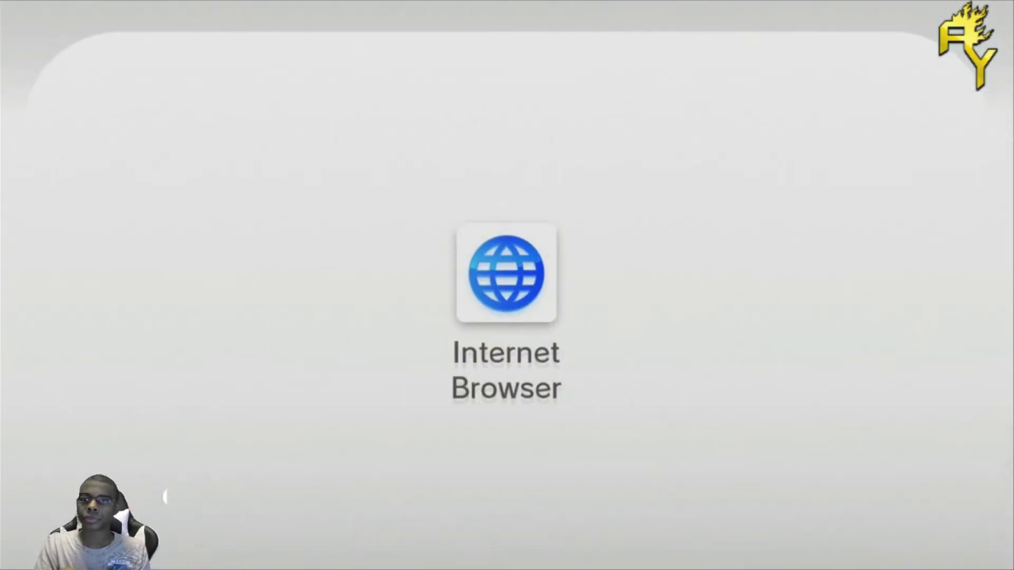
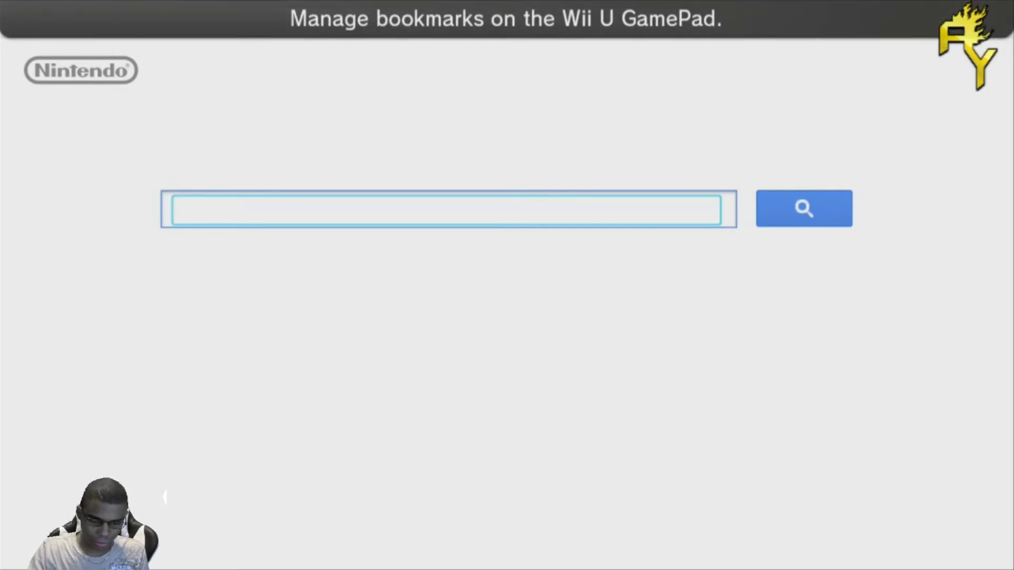
Load the Loadiine Access Gate page and run Homebrew Launcher (5.5.2 - Delta 0x0)
{"action": "key", "text": "Return"}
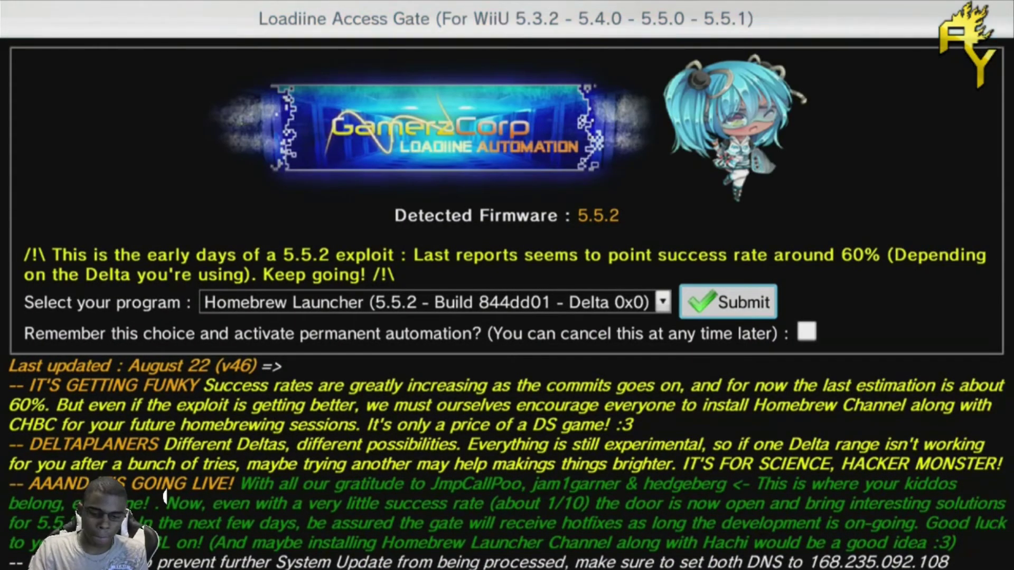
{"action": "scroll", "coordinate": [165, 496], "scroll_direction": "down", "scroll_amount": 1}
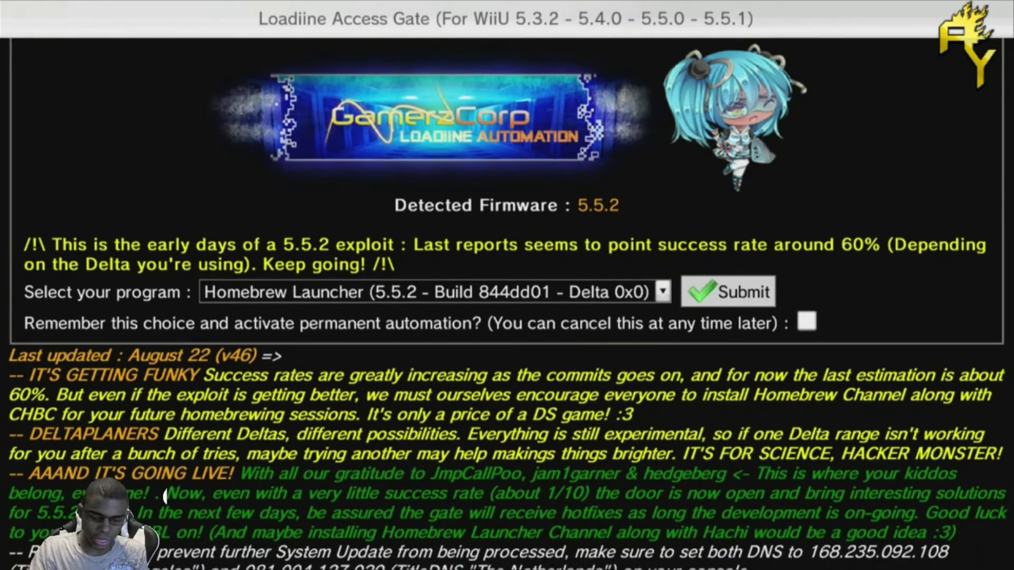
{"action": "left_click", "coordinate": [644, 296]}
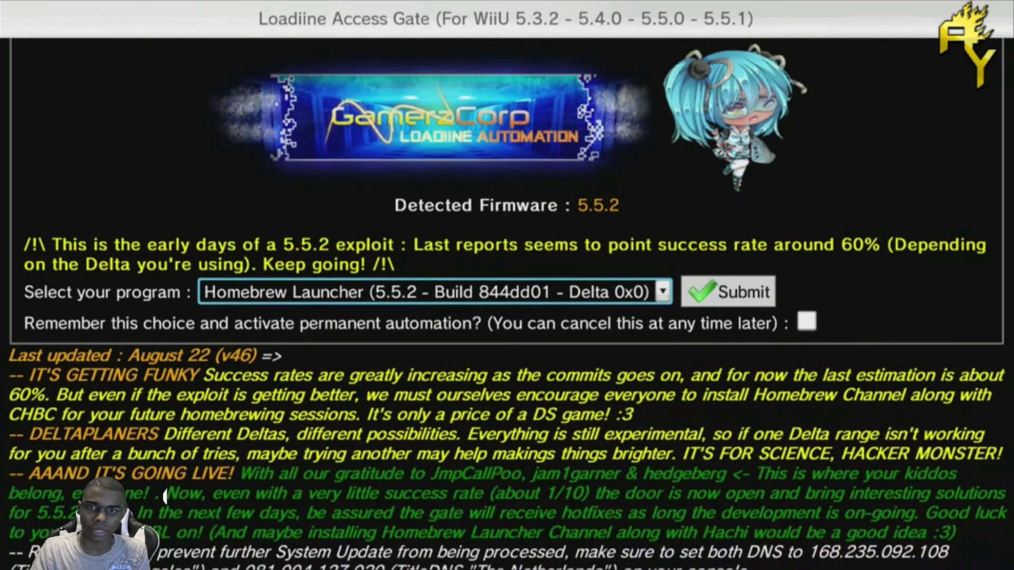
{"action": "left_click", "coordinate": [728, 291]}
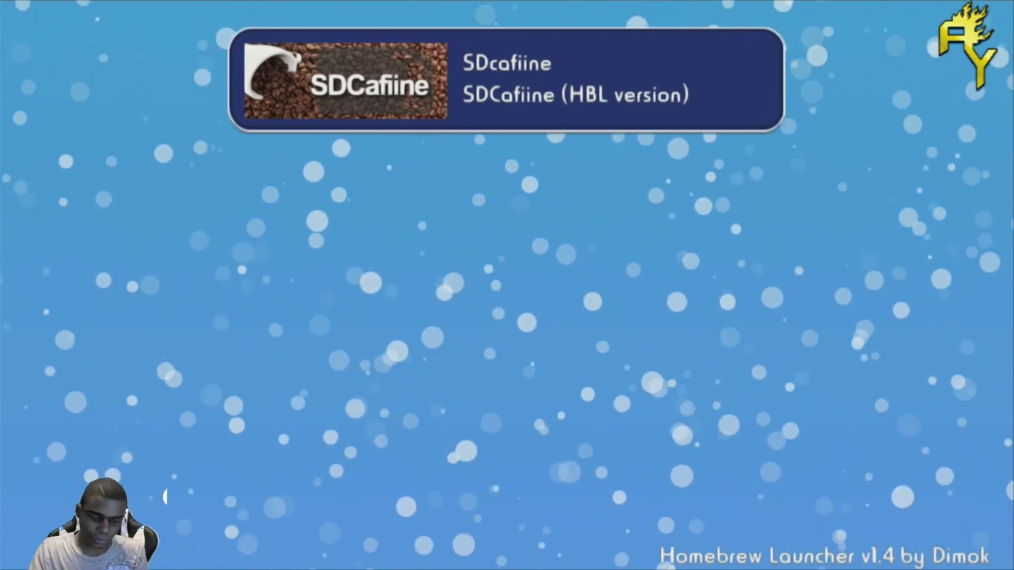
Open the details dialog for the SDcafiine (HBL version) app
{"action": "key", "text": "Return"}
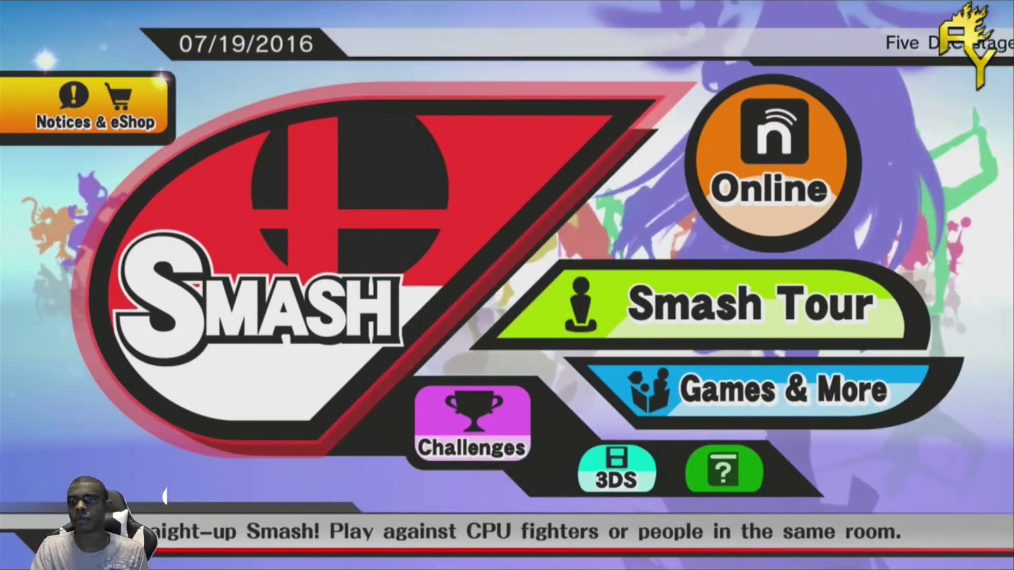
Browse the main menu into Games & More, then back out to the main menu
{"action": "left_click", "coordinate": [772, 159]}
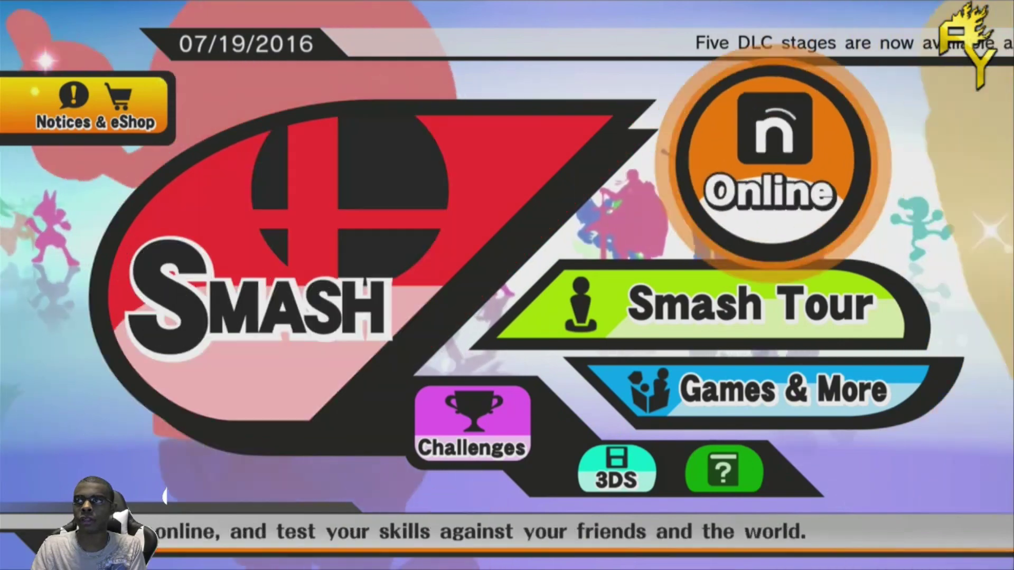
{"action": "key", "text": "Left"}
{"action": "key", "text": "Right"}
{"action": "key", "text": "Down"}
{"action": "key", "text": "Down"}
{"action": "key", "text": "Return"}
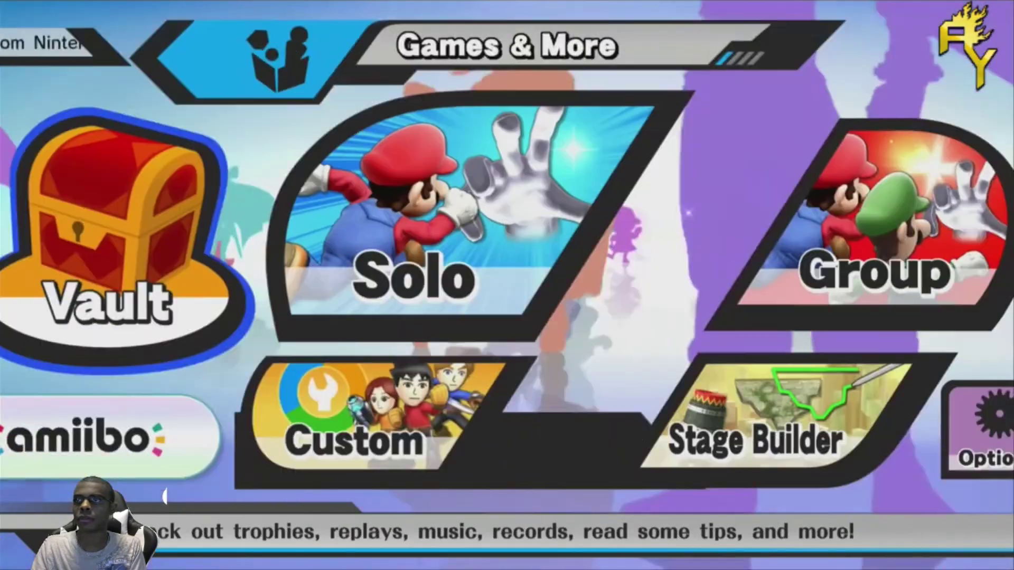
{"action": "key", "text": "Right"}
{"action": "key", "text": "Left"}
{"action": "key", "text": "Escape"}
{"action": "key", "text": "Left"}
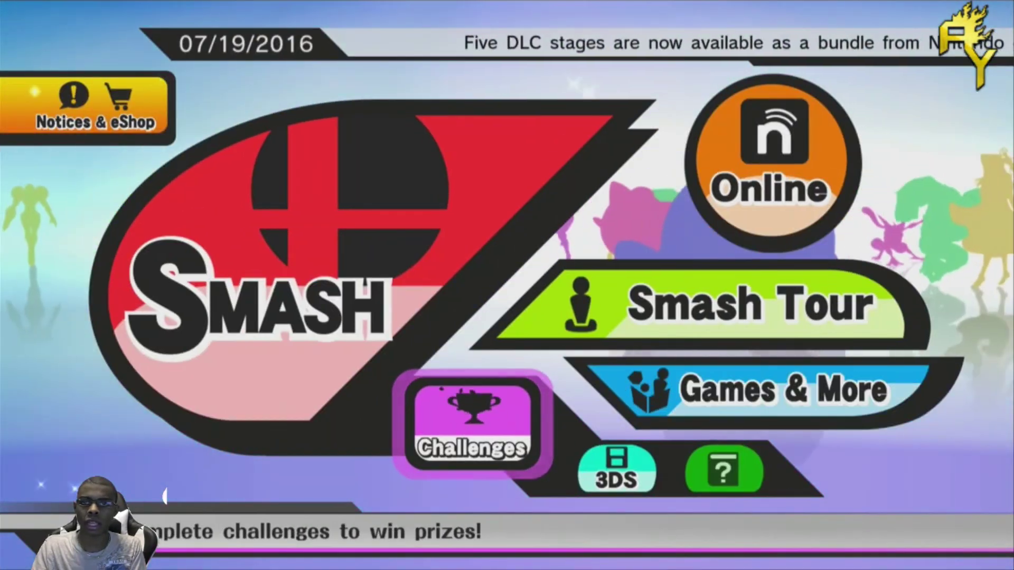
Enter Smash mode and place the P1 token on Zero Suit Samus
{"action": "key", "text": "Up"}
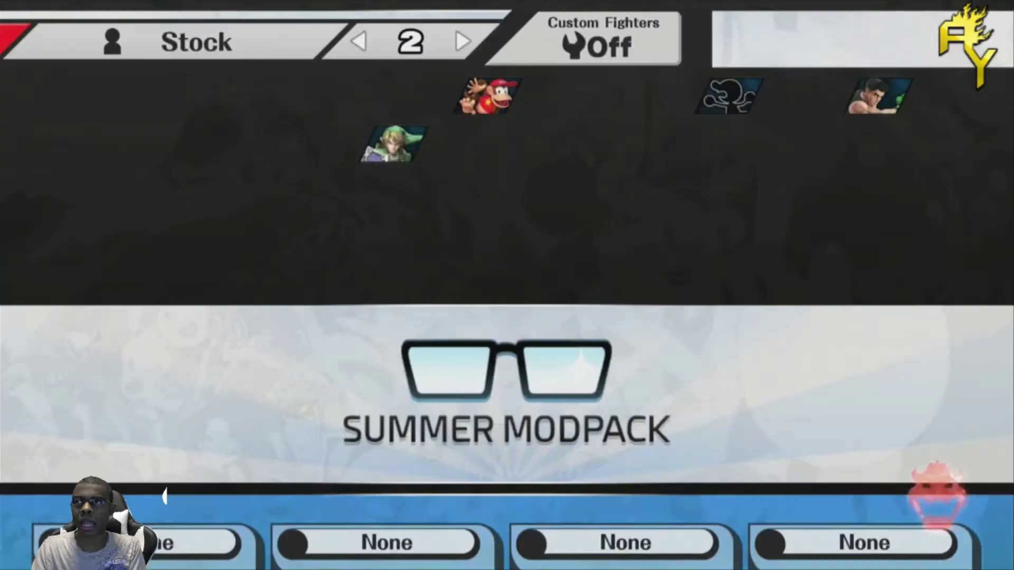
{"action": "key", "text": "Return"}
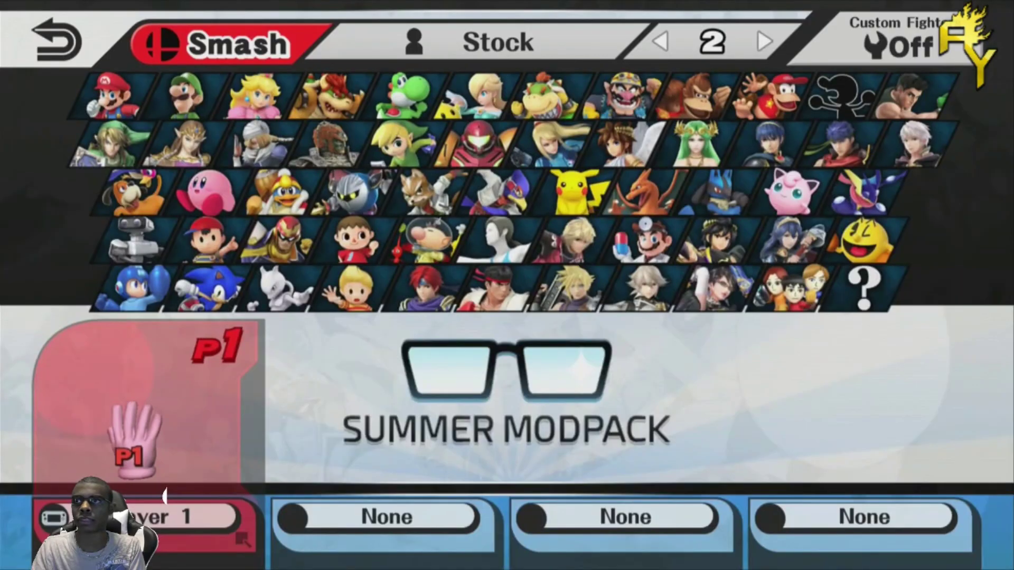
{"action": "left_click", "coordinate": [568, 293]}
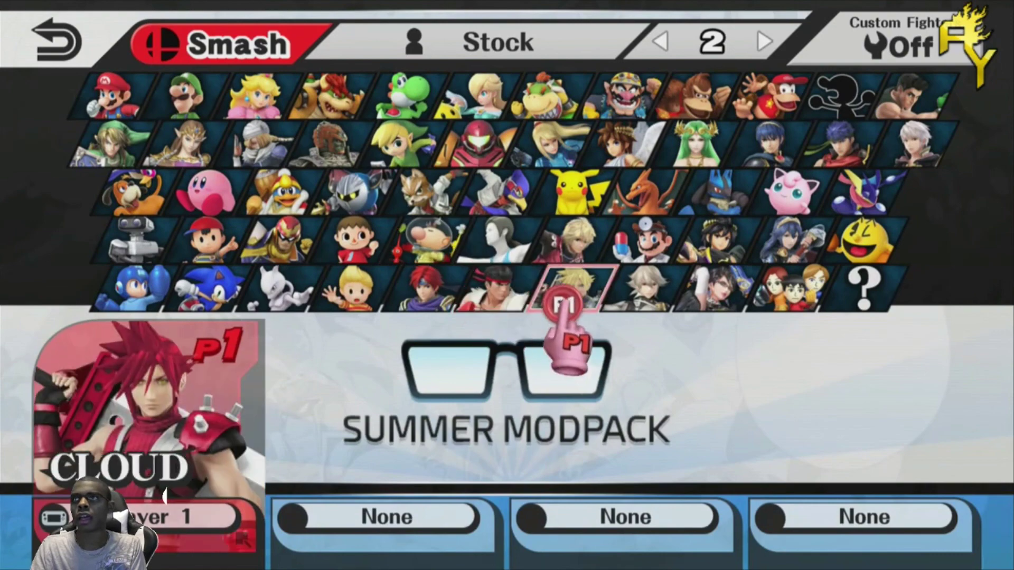
{"action": "left_click", "coordinate": [563, 304]}
{"action": "left_click", "coordinate": [532, 152]}
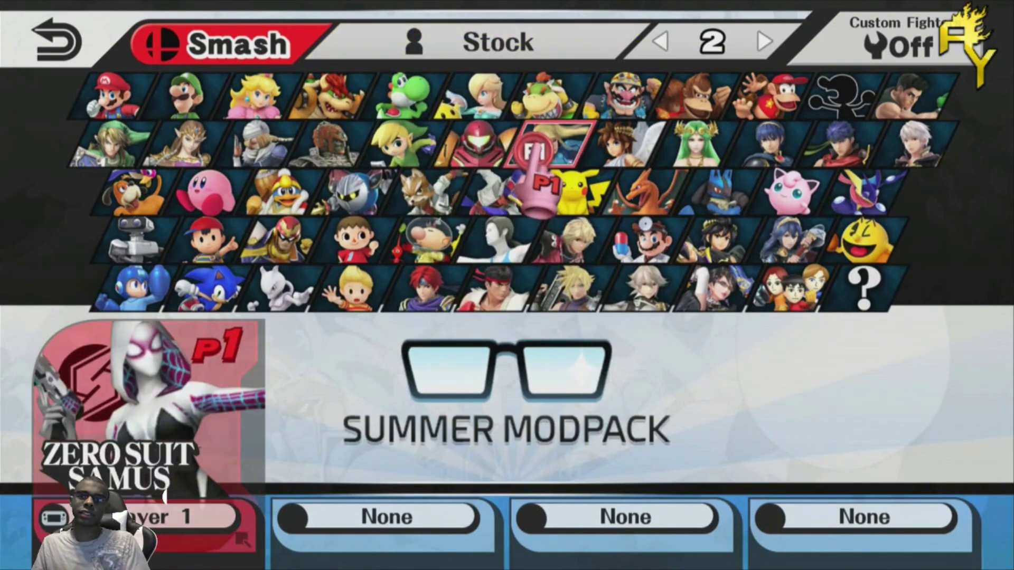